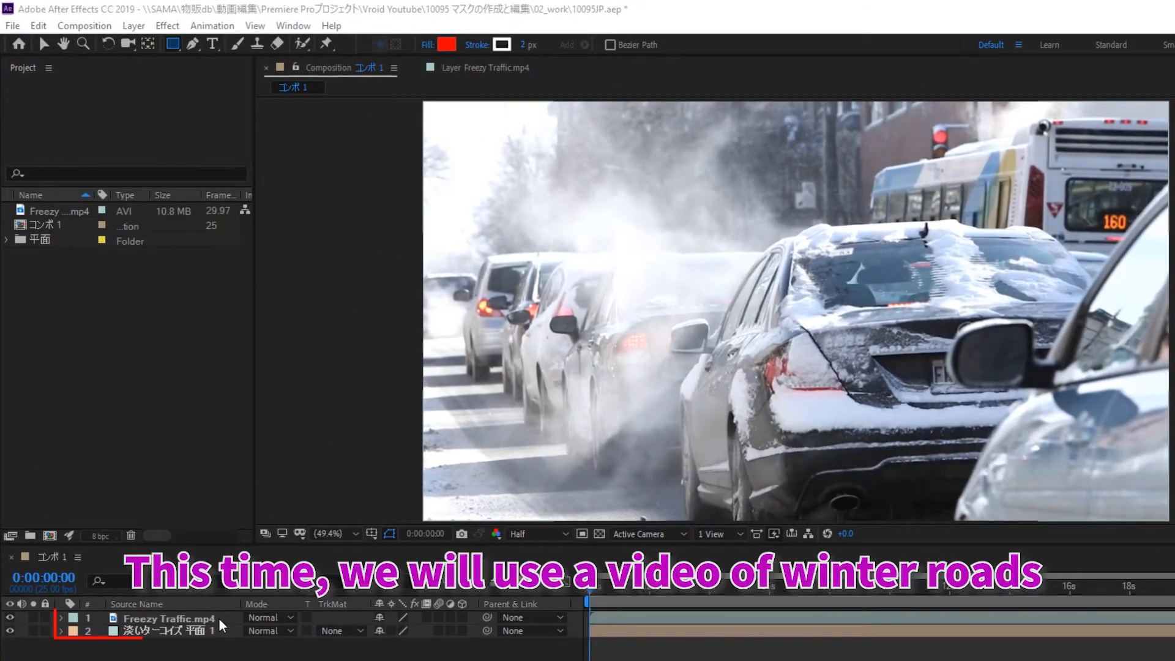
Draw a rectangular mask over the black car's rear window on the Freezy Traffic.mp4 layer, and switch the mask's inversion on and off
{"action": "left_click", "coordinate": [219, 618]}
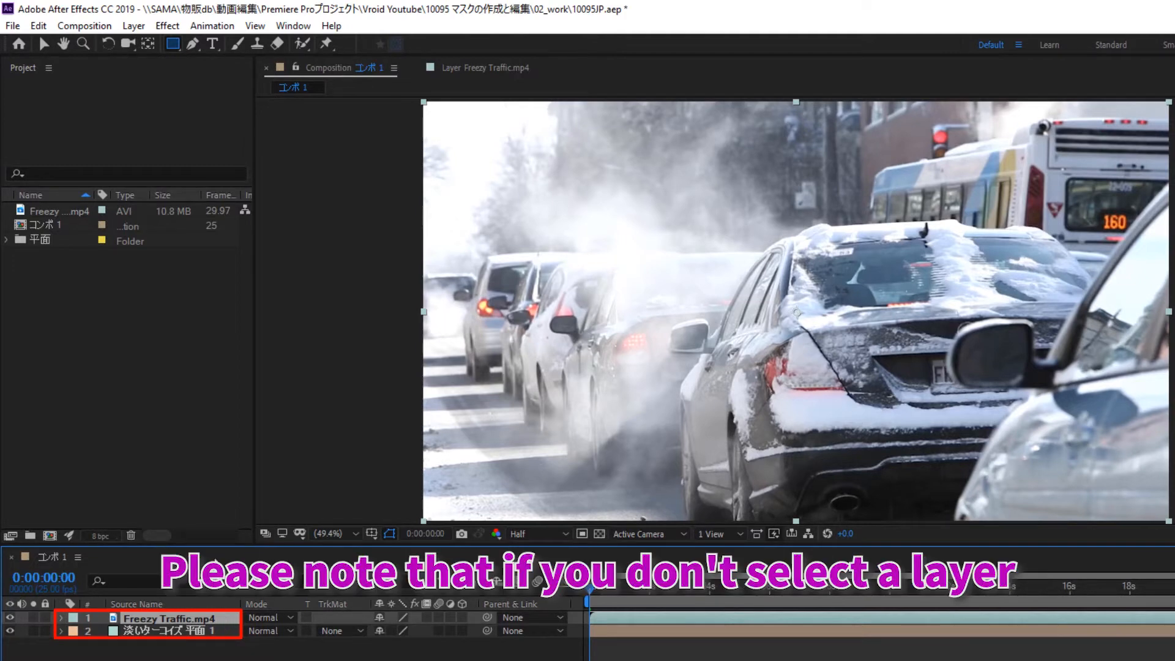
{"action": "left_click", "coordinate": [174, 46]}
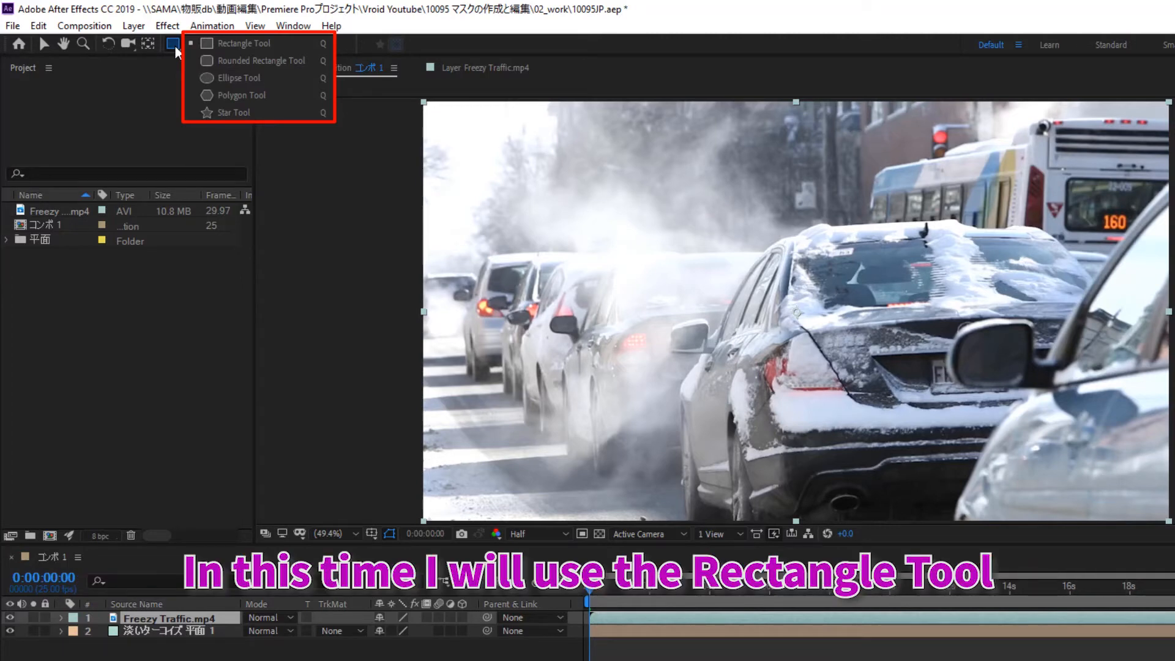
{"action": "left_click", "coordinate": [237, 42]}
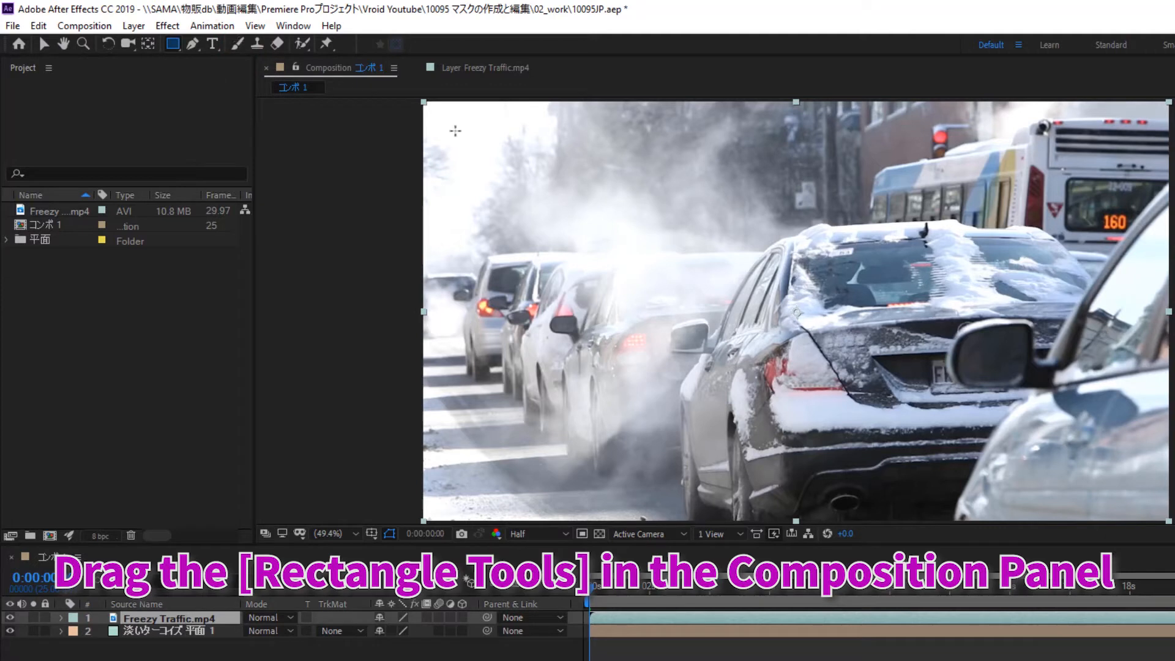
{"action": "left_click_drag", "start_coordinate": [673, 219], "coordinate": [1134, 397]}
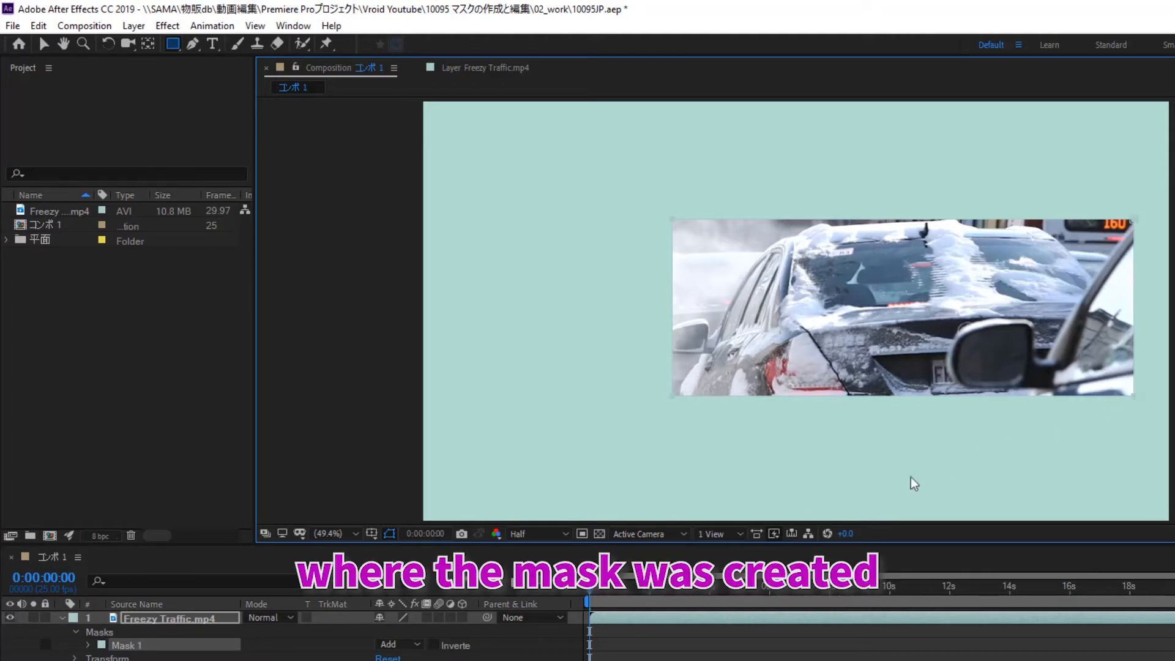
{"action": "left_click", "coordinate": [434, 645]}
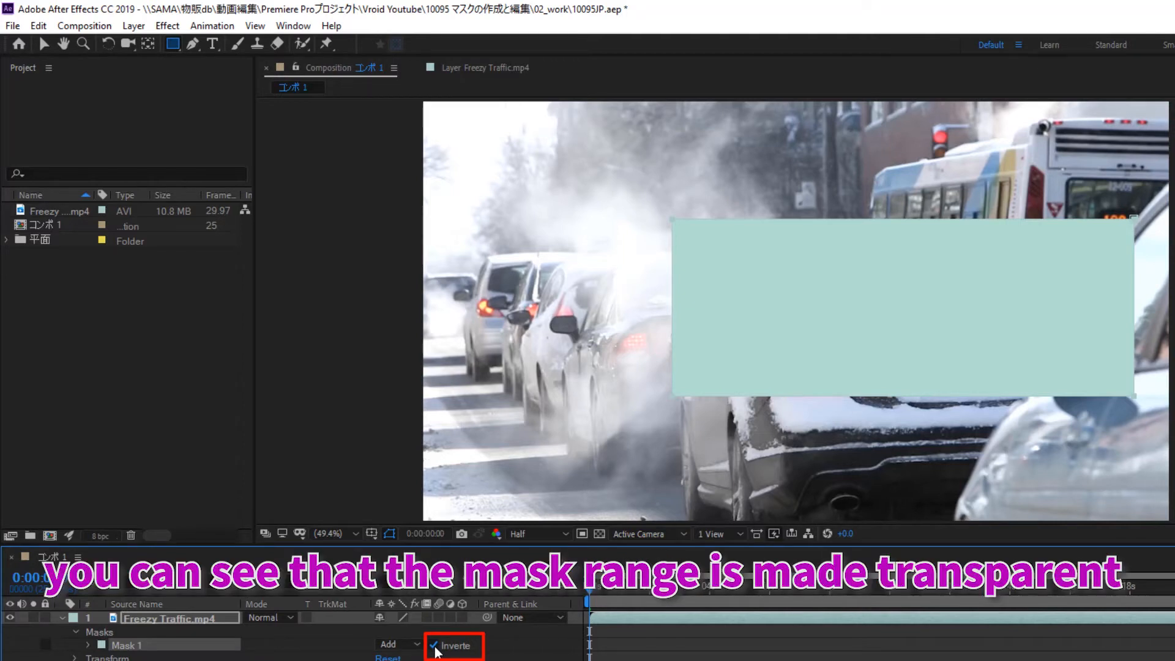
{"action": "left_click", "coordinate": [435, 647]}
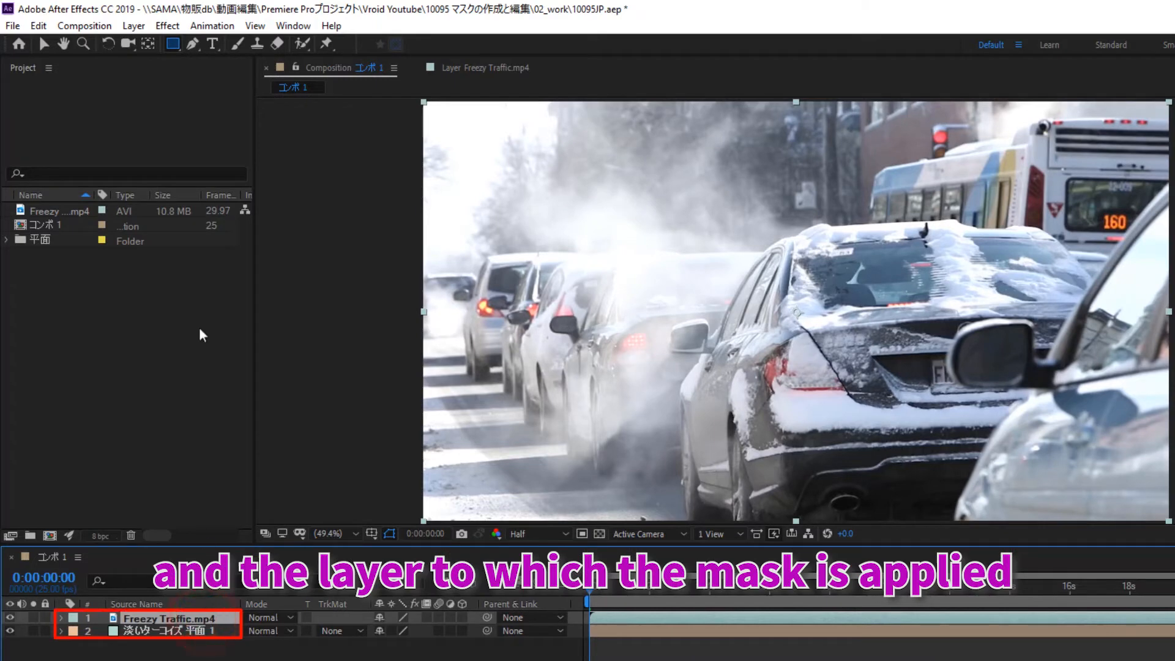
Trace the bus outline on the Freezy Traffic.mp4 layer with the Pen tool, from its front end along the roof to its rear top corner
{"action": "left_click", "coordinate": [195, 43]}
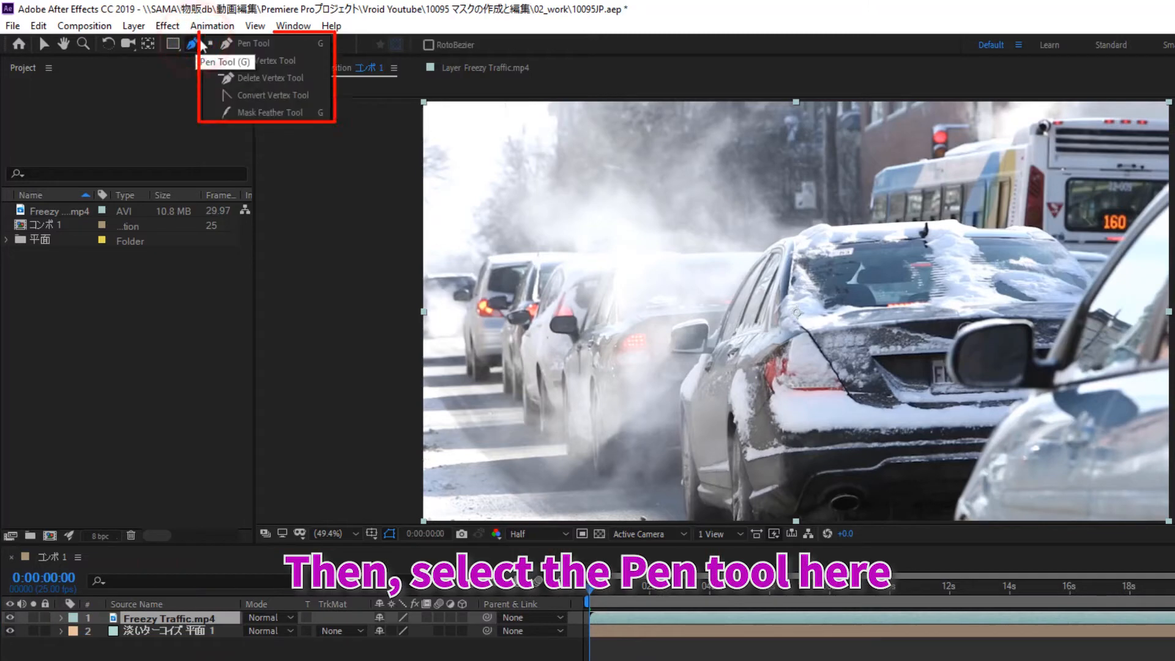
{"action": "left_click", "coordinate": [271, 43]}
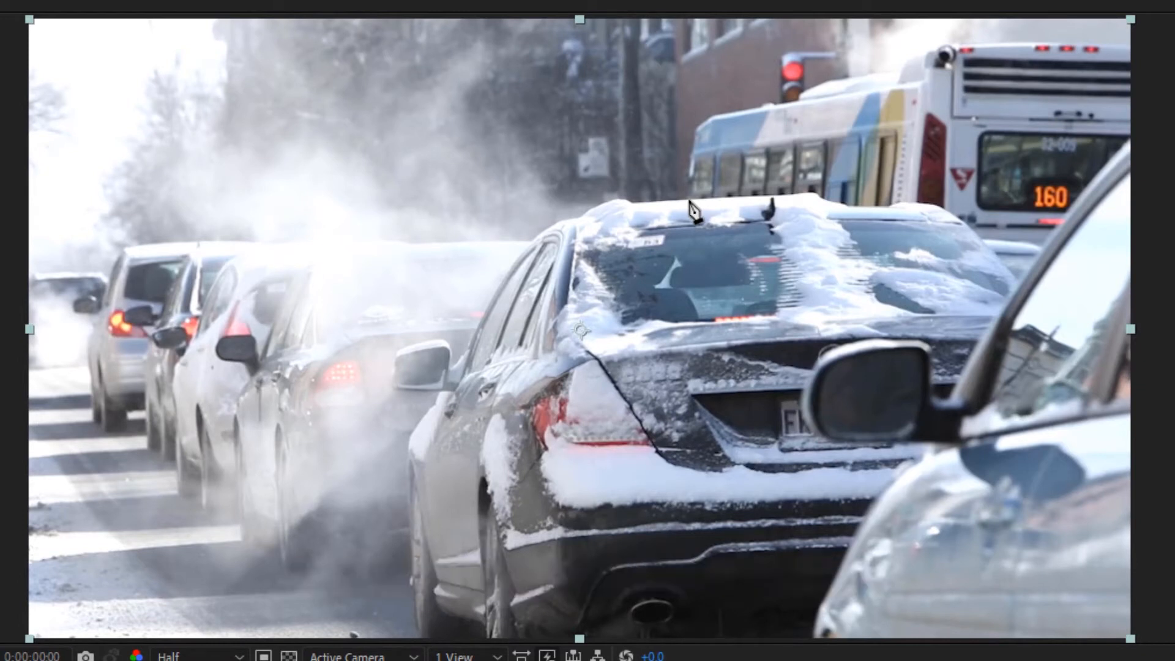
{"action": "left_click", "coordinate": [687, 200]}
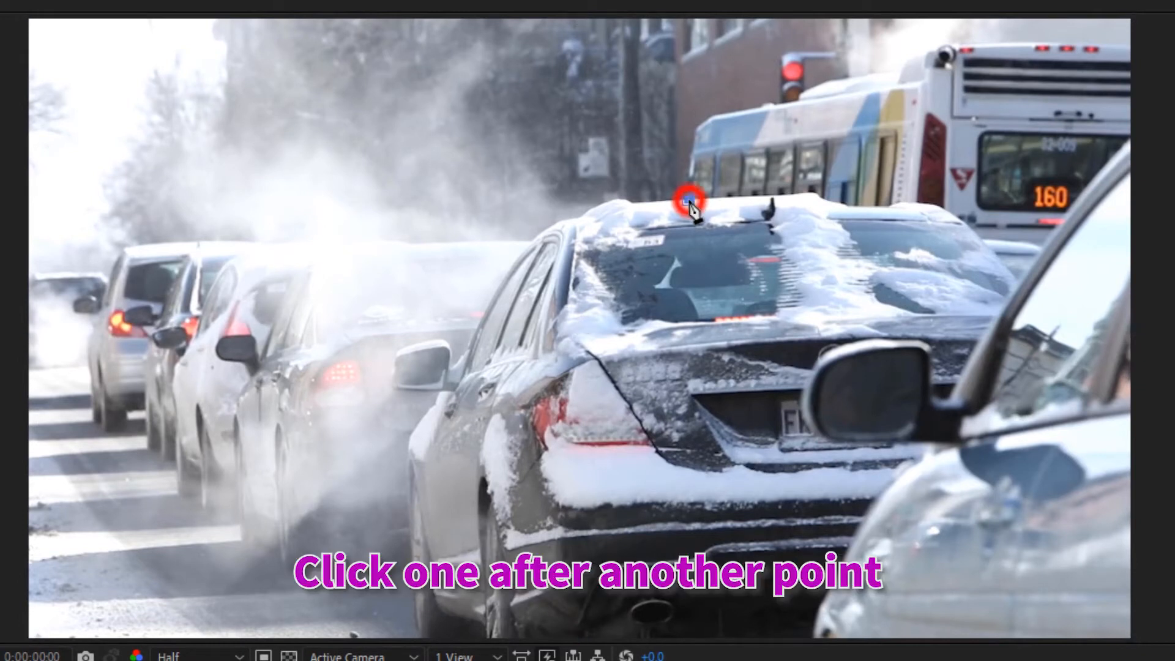
{"action": "left_click", "coordinate": [691, 132]}
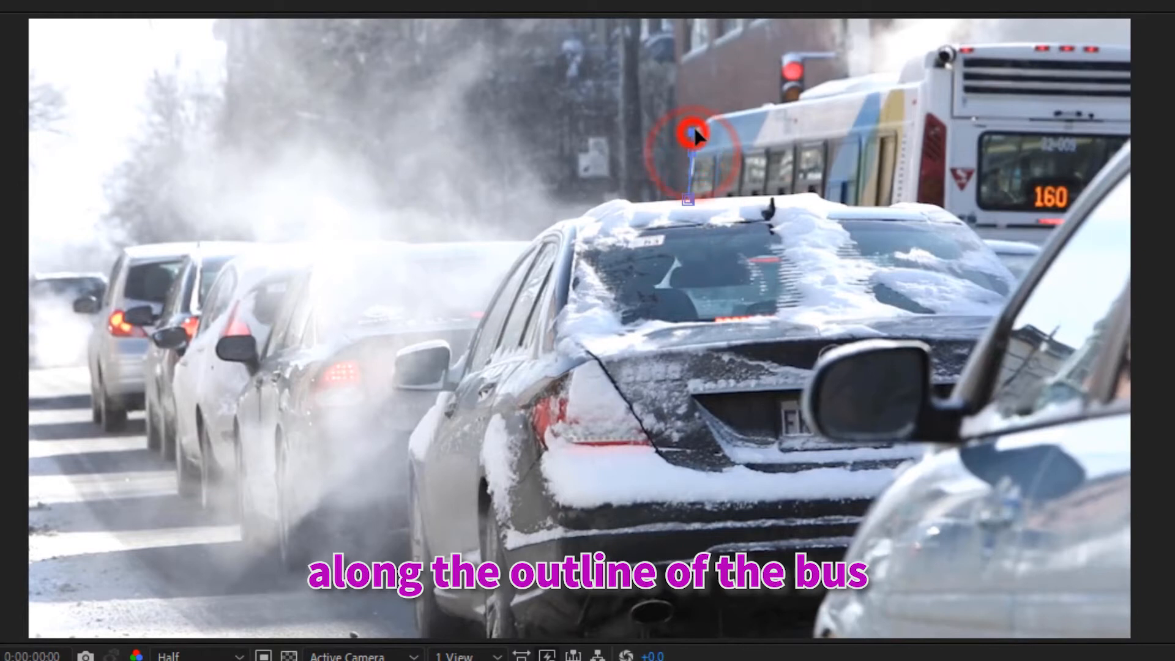
{"action": "left_click", "coordinate": [711, 118]}
{"action": "left_click", "coordinate": [773, 107]}
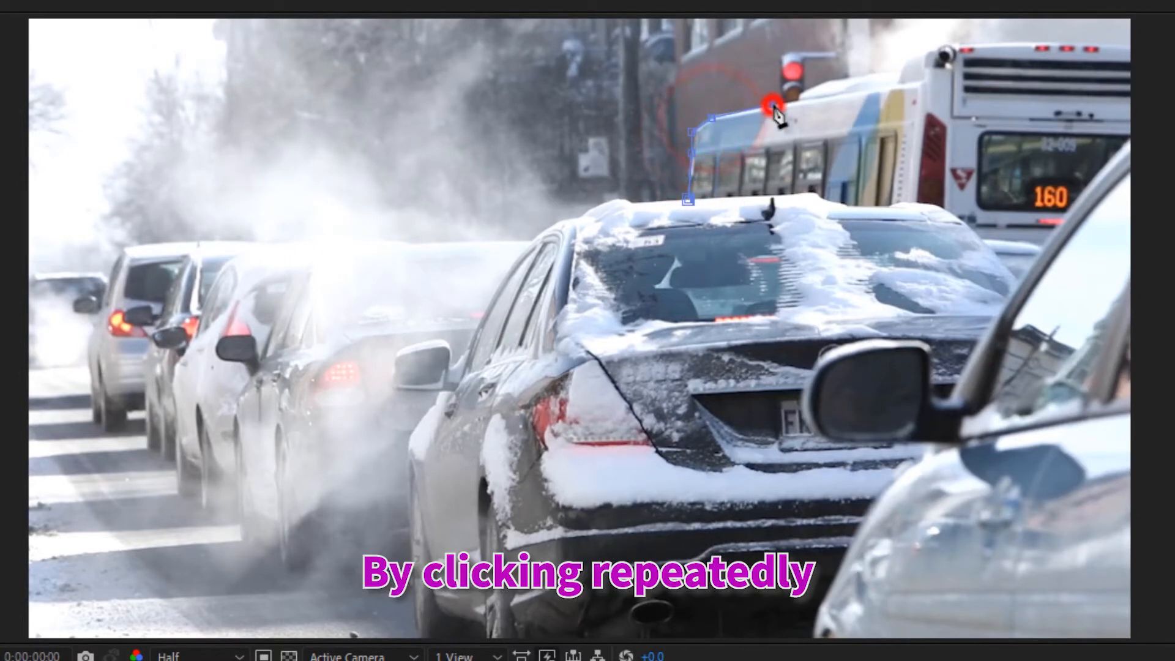
{"action": "left_click", "coordinate": [804, 97]}
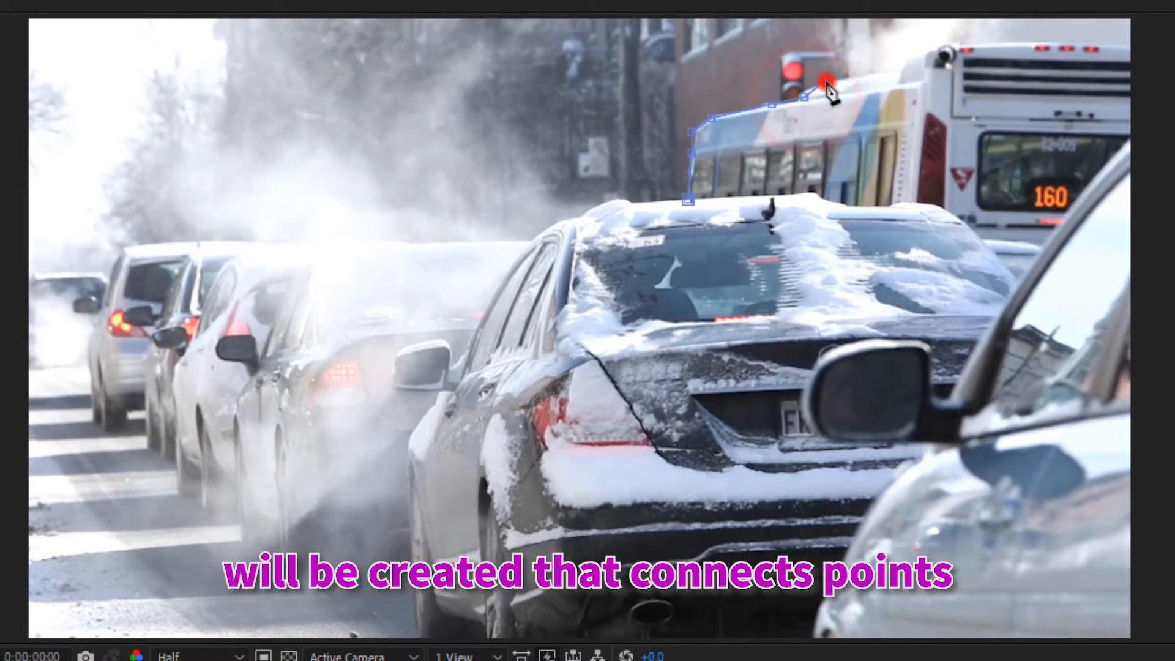
{"action": "left_click", "coordinate": [825, 80]}
{"action": "left_click", "coordinate": [892, 68]}
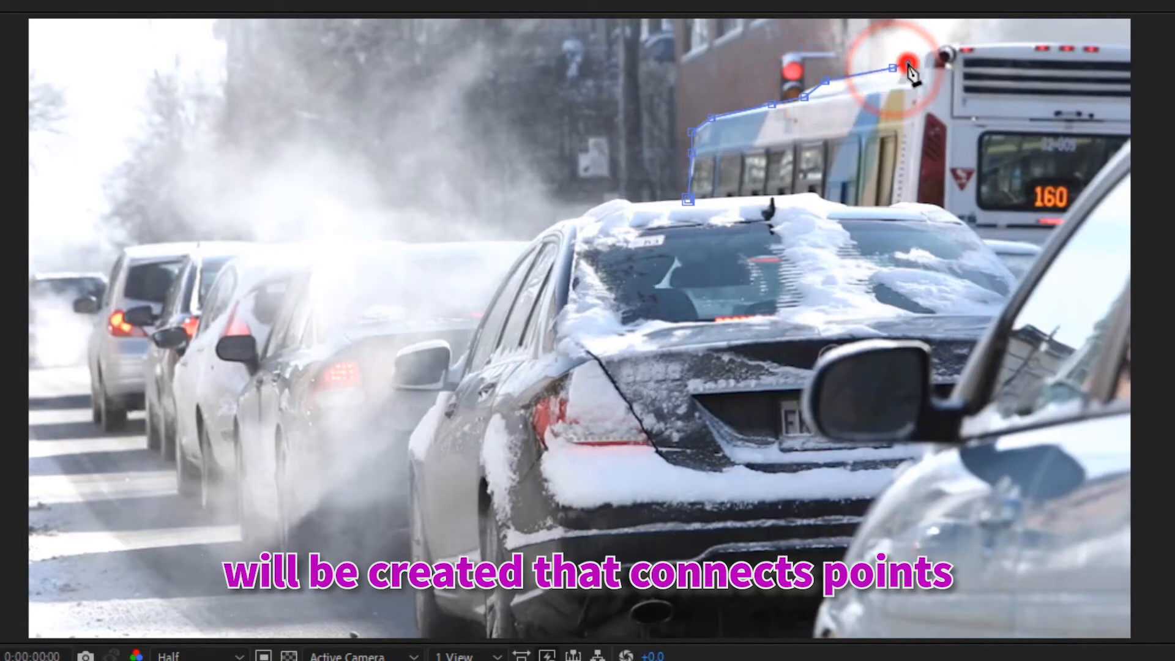
{"action": "left_click", "coordinate": [906, 62]}
{"action": "left_click", "coordinate": [925, 59]}
{"action": "left_click", "coordinate": [938, 46]}
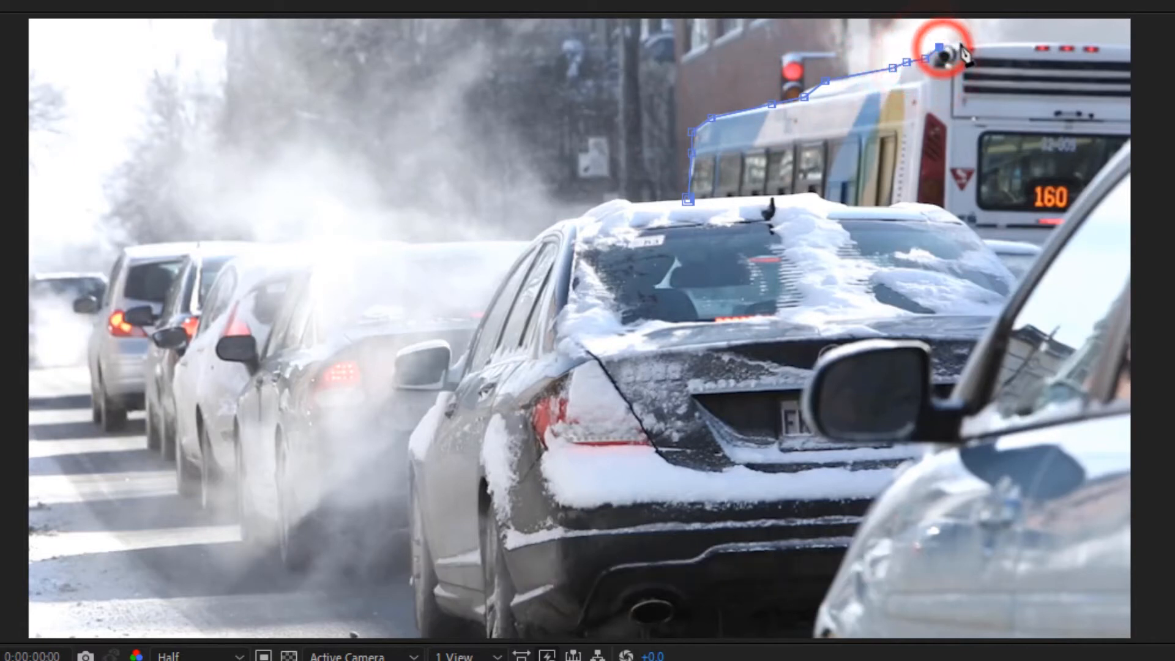
{"action": "left_click", "coordinate": [959, 42]}
{"action": "left_click", "coordinate": [1009, 41]}
{"action": "left_click", "coordinate": [1063, 44]}
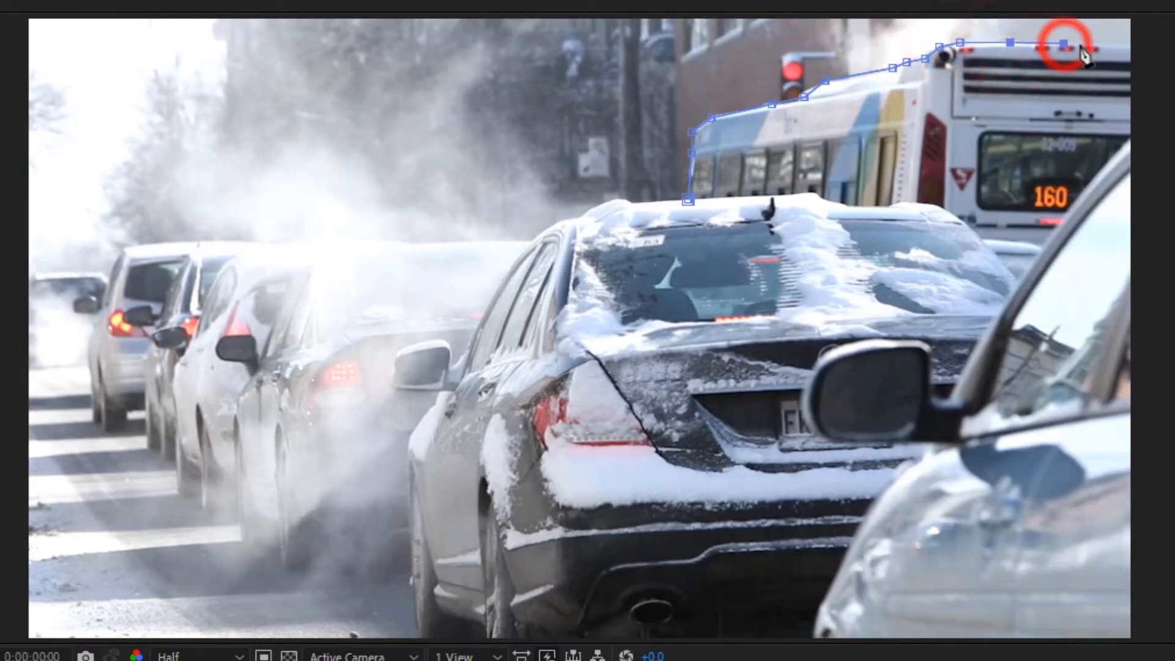
{"action": "left_click", "coordinate": [1120, 44]}
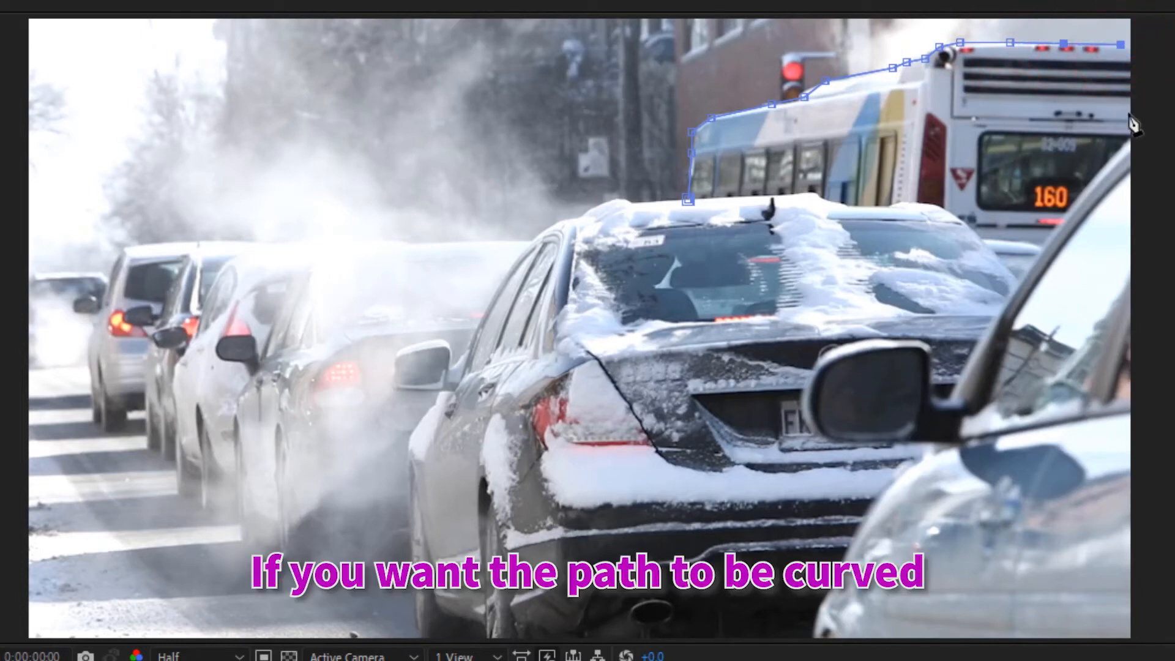
Continue the mask path down the bus's rear edge and along the nearest car's window pillar, adding a curved point there
{"action": "left_click", "coordinate": [1126, 113]}
{"action": "left_click", "coordinate": [1121, 149]}
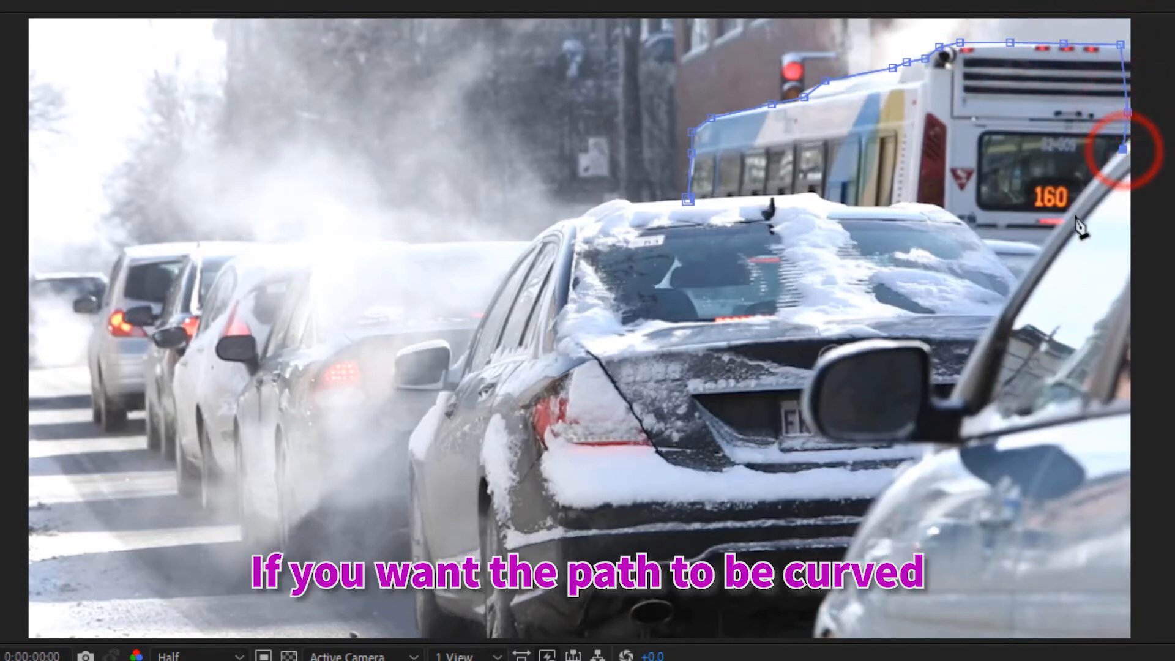
{"action": "left_click", "coordinate": [1024, 280]}
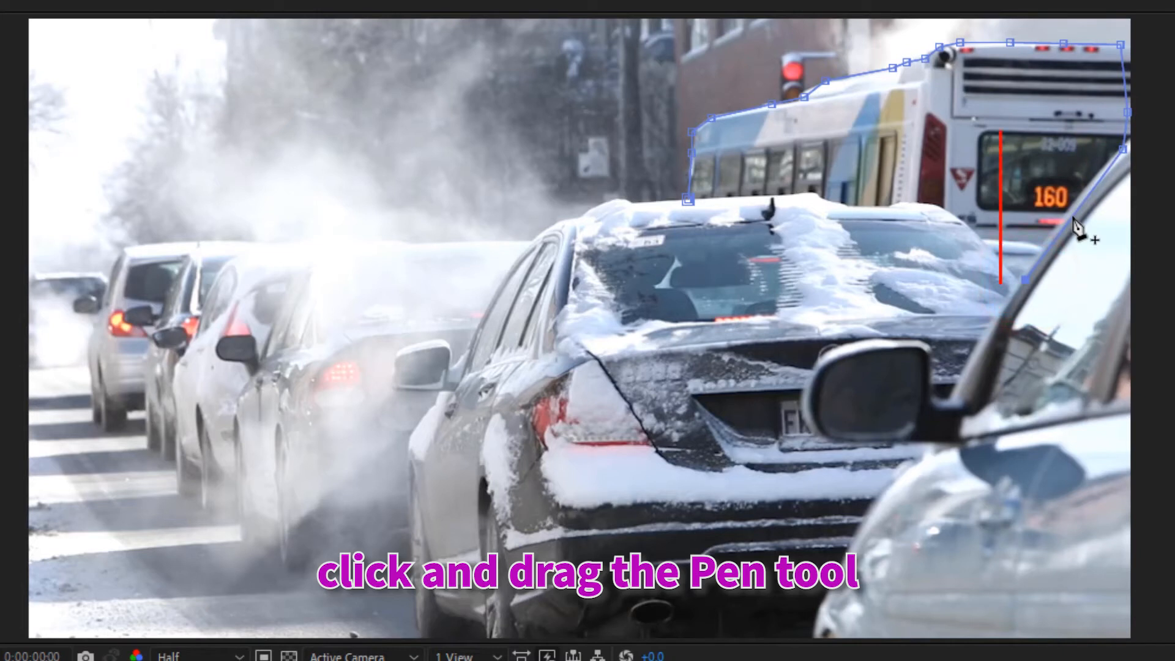
{"action": "left_click_drag", "start_coordinate": [1073, 219], "coordinate": [955, 214]}
{"action": "left_click", "coordinate": [1022, 280]}
Close the bus mask path along the black car's snowy roof back to the starting point, and nudge the point beside the window pillar
{"action": "left_click", "coordinate": [911, 206]}
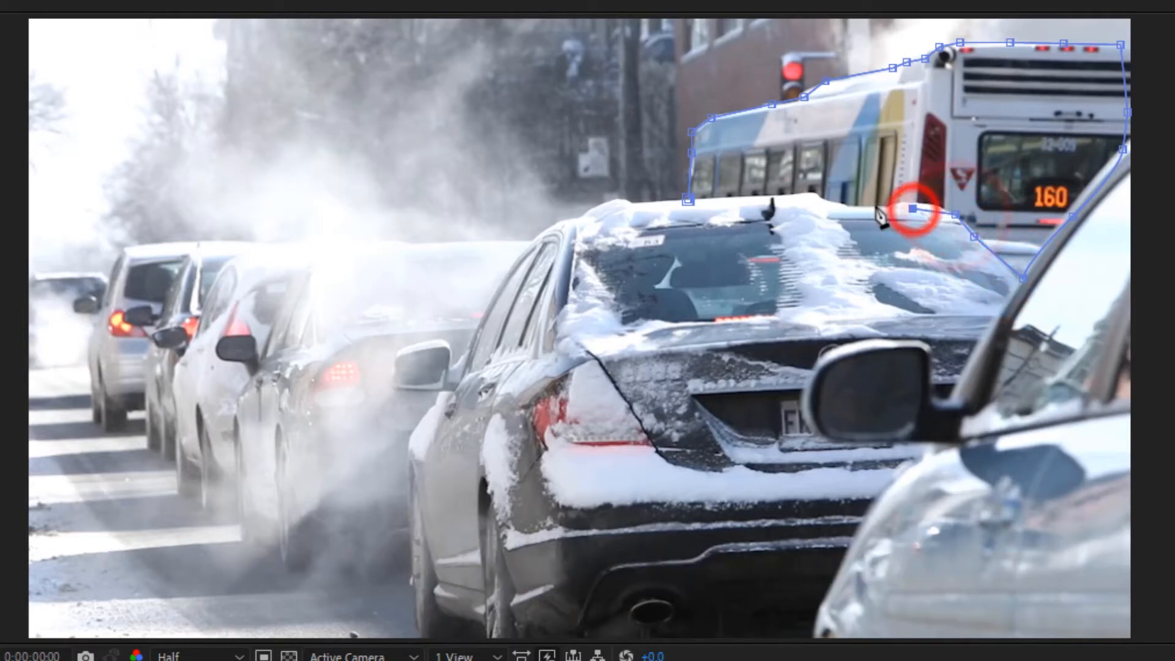
{"action": "left_click", "coordinate": [868, 203]}
{"action": "left_click", "coordinate": [824, 197]}
{"action": "left_click", "coordinate": [773, 194]}
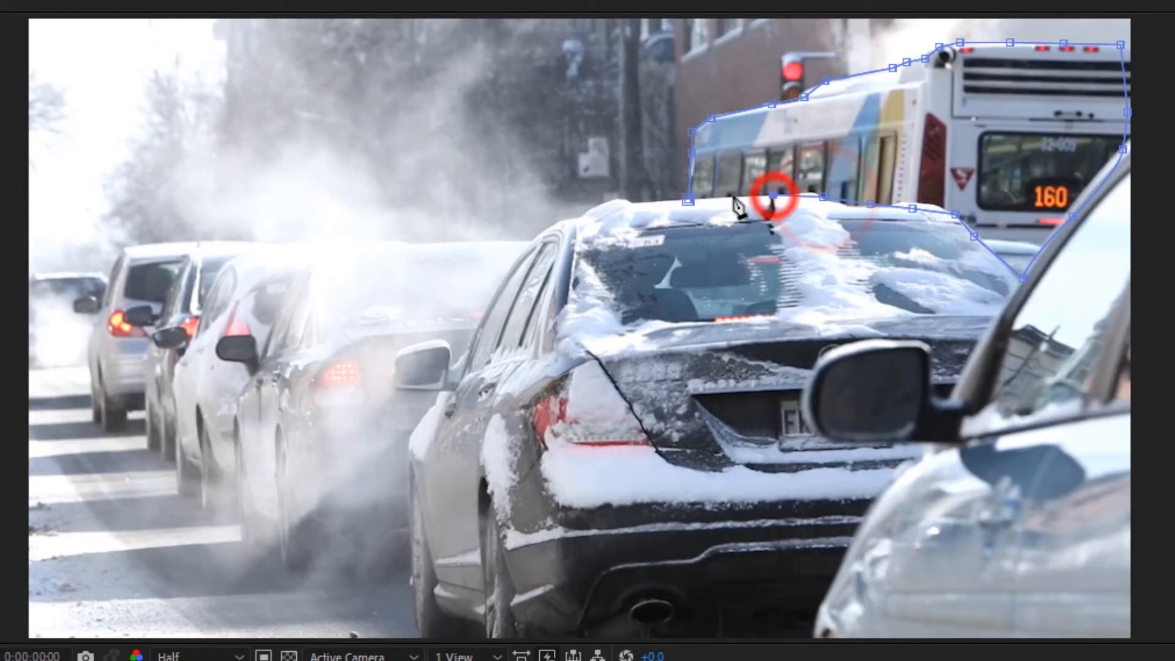
{"action": "left_click", "coordinate": [717, 194]}
{"action": "left_click", "coordinate": [689, 201]}
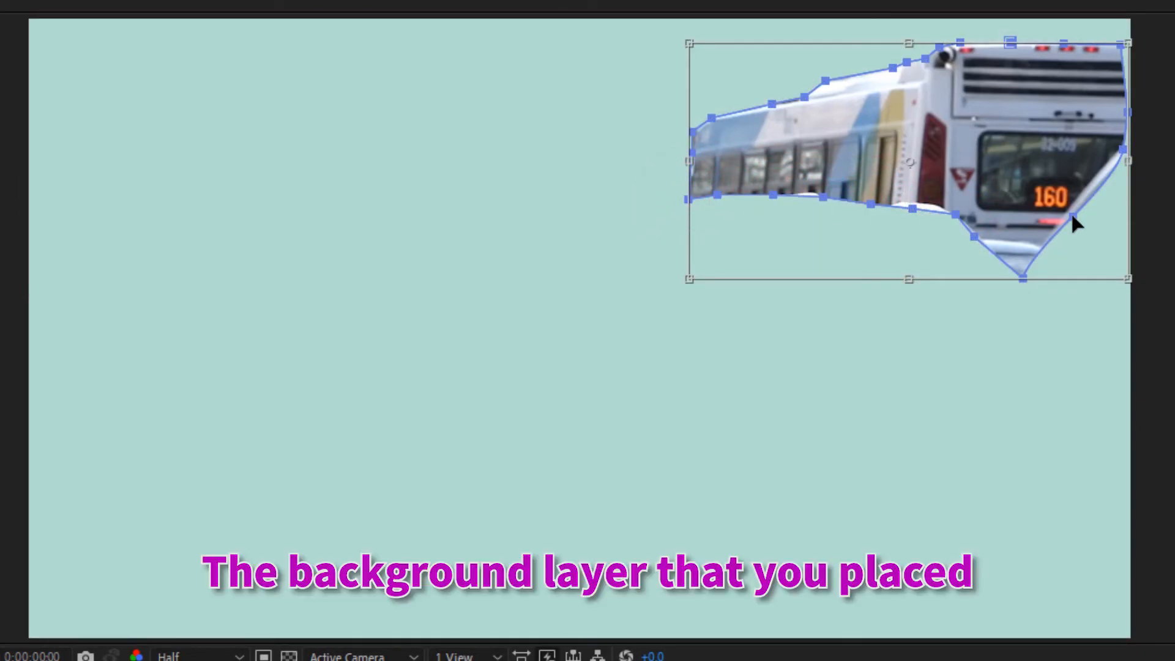
{"action": "left_click_drag", "start_coordinate": [1071, 212], "coordinate": [1076, 217]}
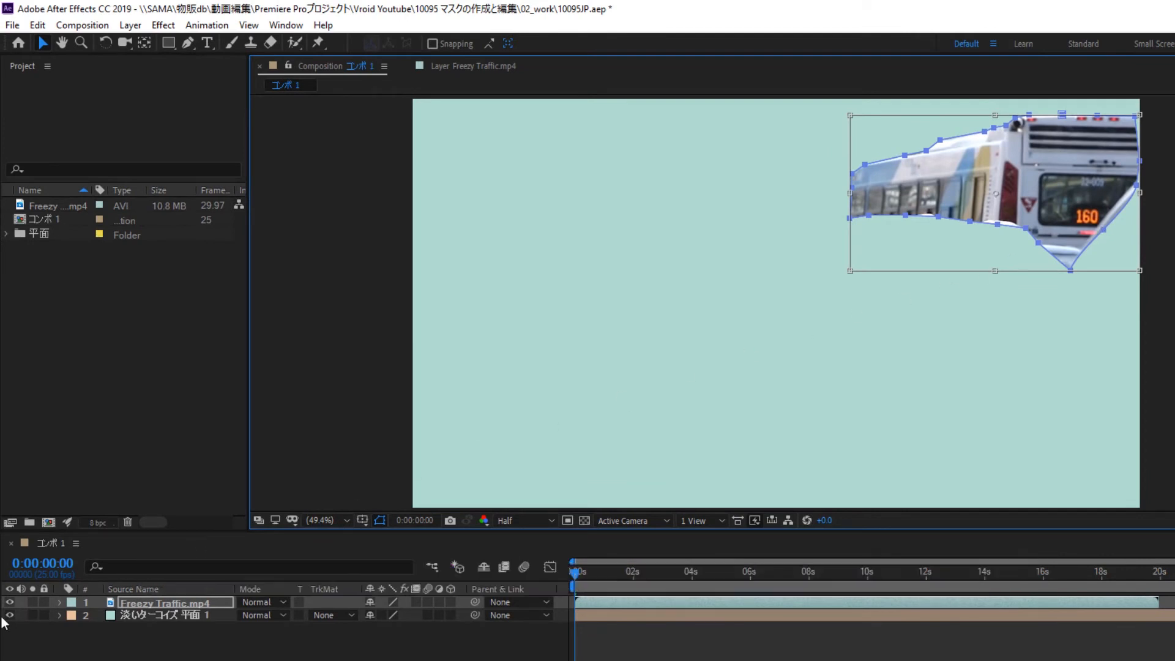
Expand the layer's mask settings and toggle inversion of the bus mask on and off to compare both results
{"action": "left_click", "coordinate": [60, 602]}
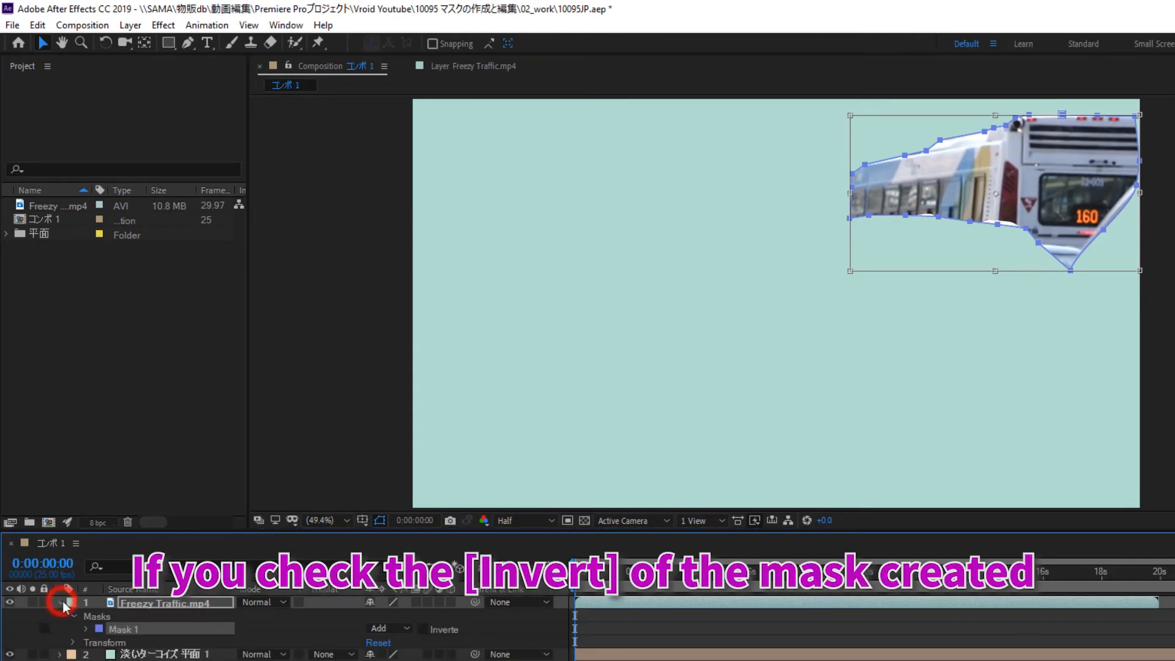
{"action": "left_click", "coordinate": [423, 629]}
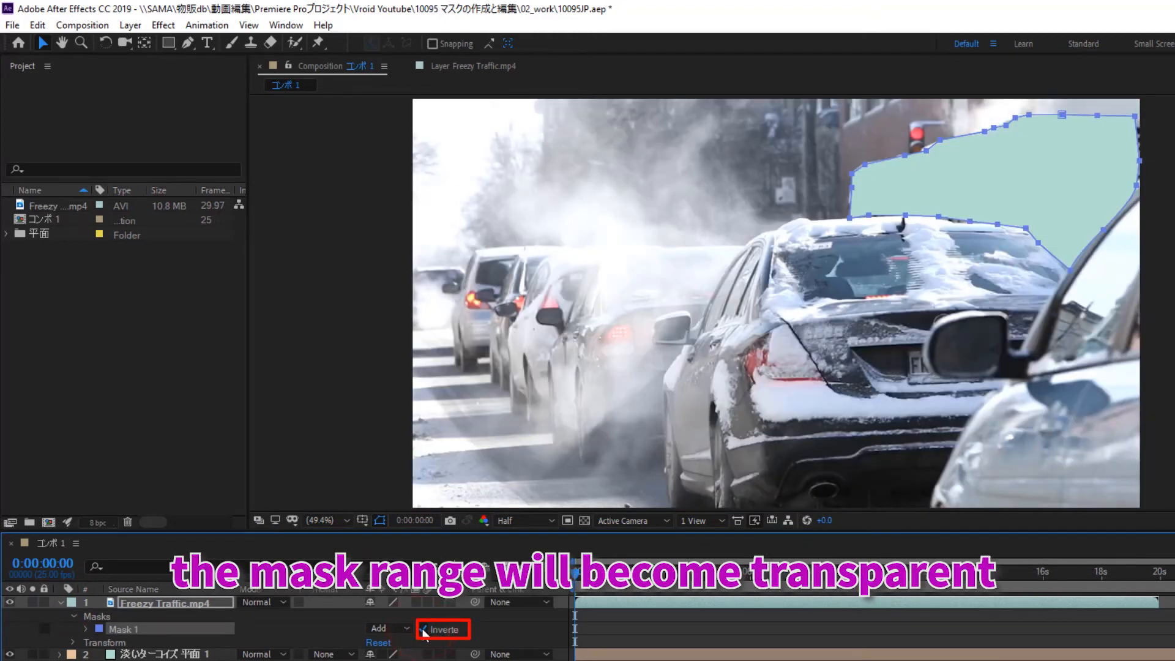
{"action": "left_click", "coordinate": [423, 629]}
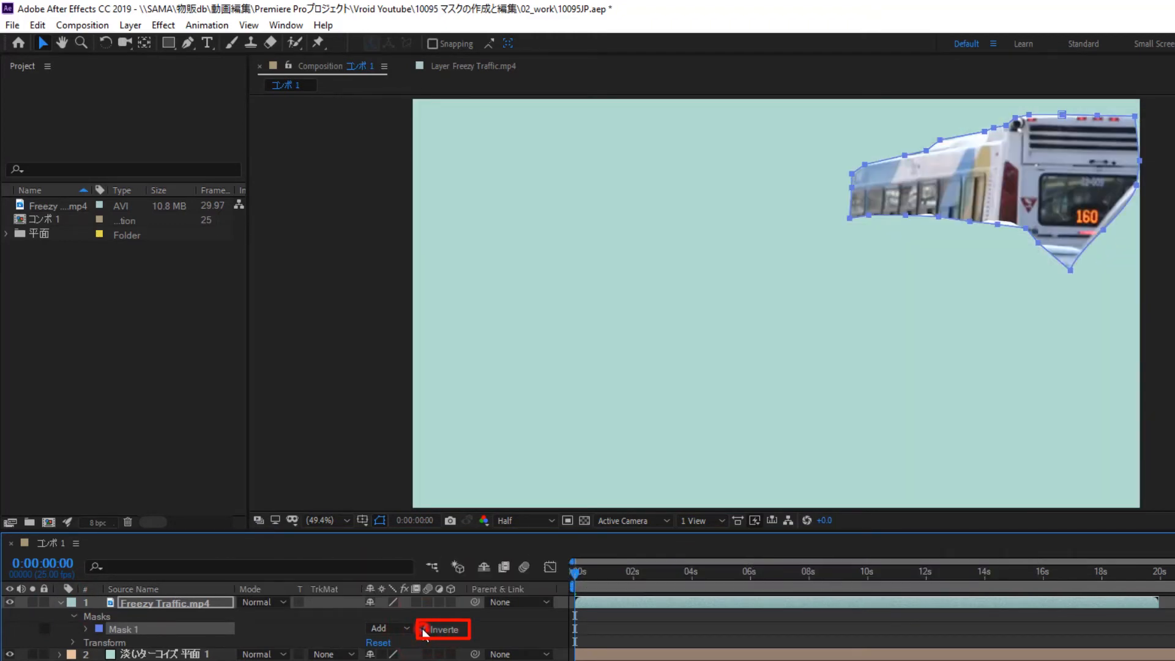
{"action": "left_click", "coordinate": [423, 629]}
{"action": "left_click", "coordinate": [422, 630]}
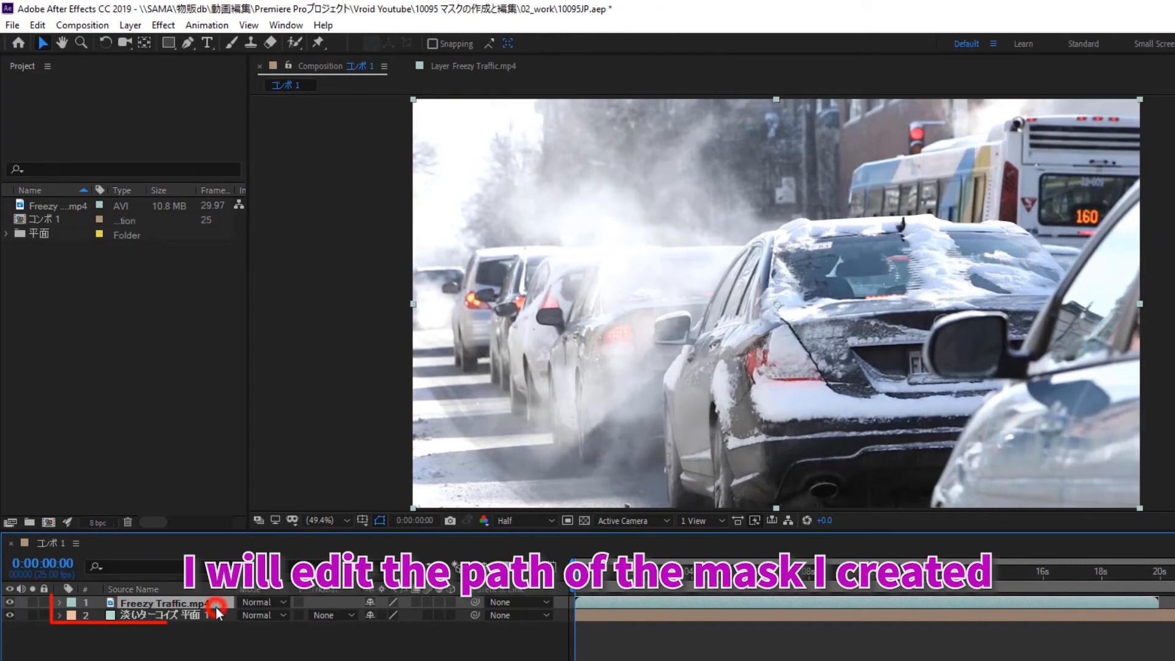
Draw an elliptical mask over the black car's rear on the Freezy Traffic.mp4 layer and shift the mask slightly up and left
{"action": "left_click_drag", "start_coordinate": [170, 45], "coordinate": [219, 76]}
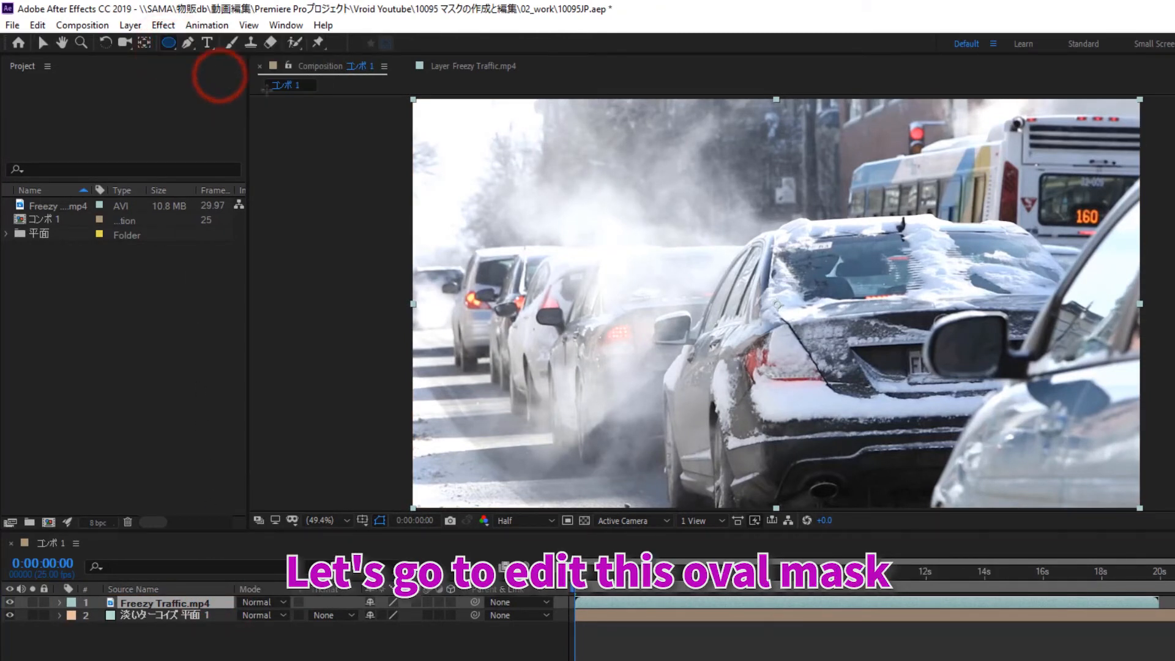
{"action": "left_click_drag", "start_coordinate": [653, 213], "coordinate": [998, 403]}
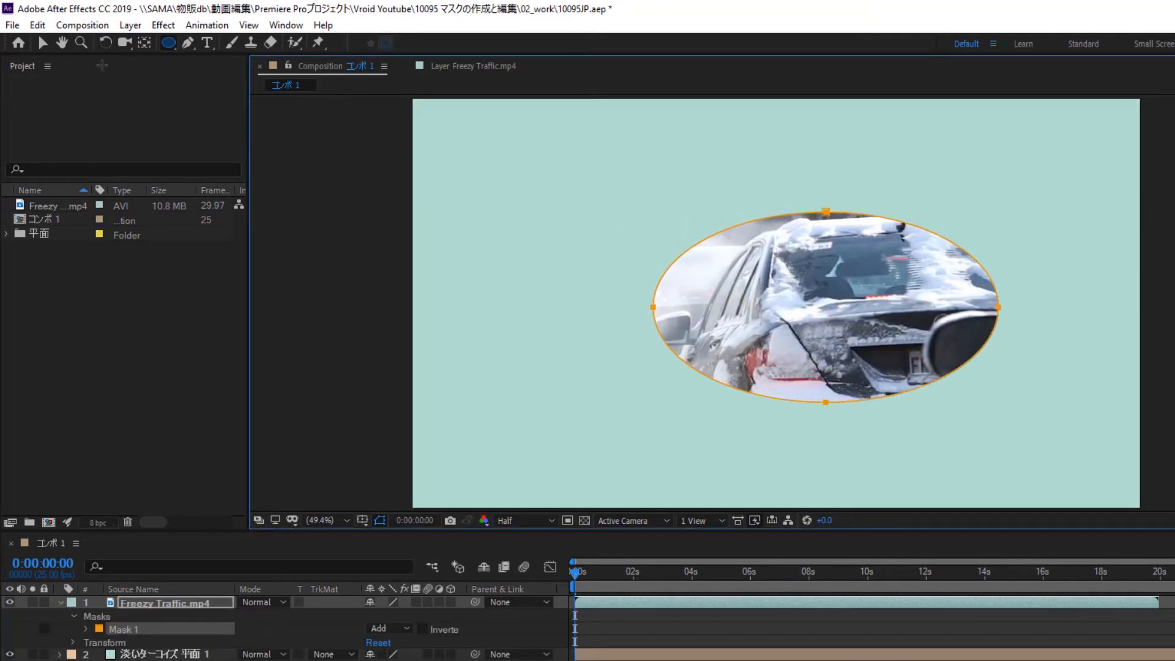
{"action": "left_click", "coordinate": [42, 43]}
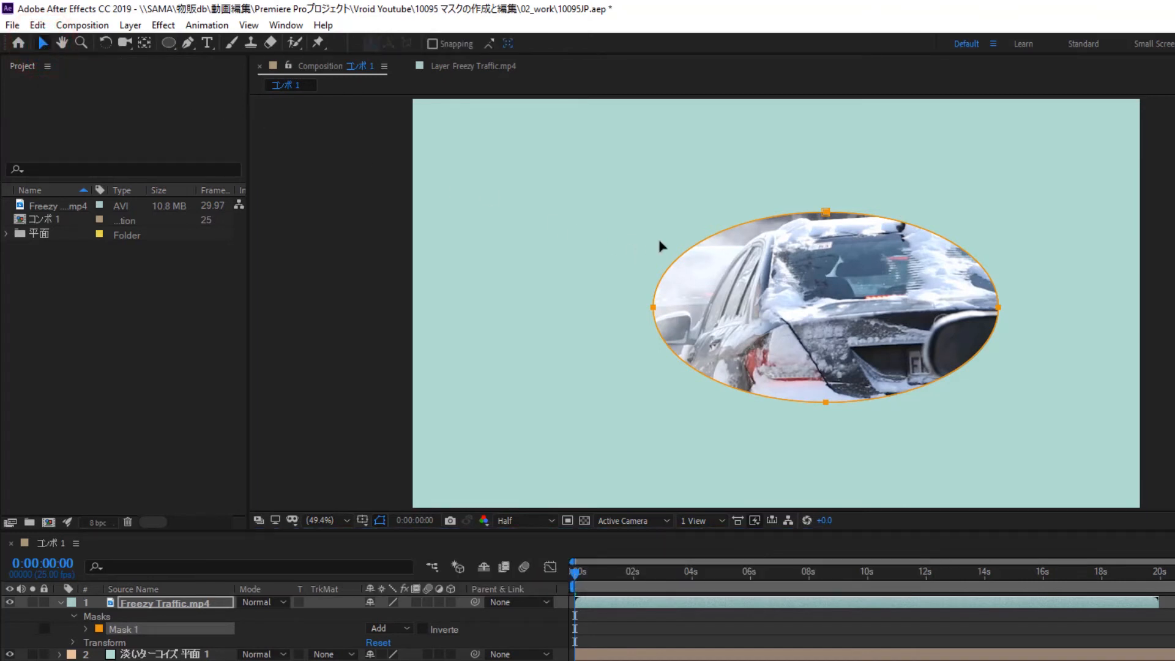
{"action": "left_click_drag", "start_coordinate": [825, 212], "coordinate": [817, 199]}
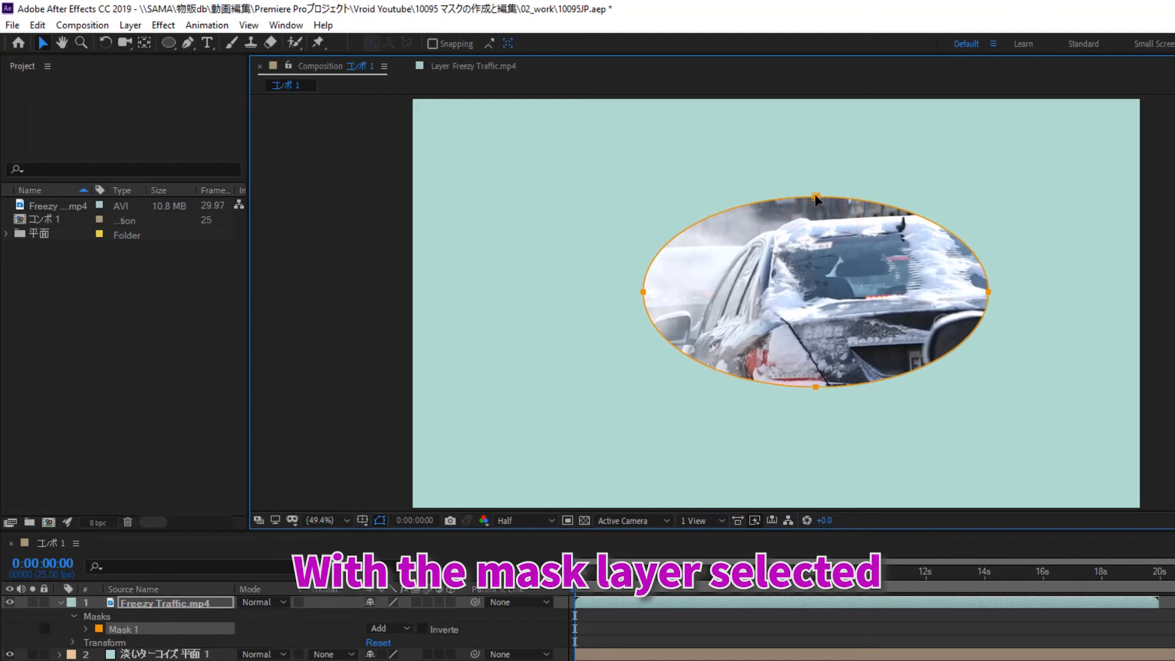
Stretch the layer slightly wider, and reshape the oval mask by moving its left and right points inward and its top point upward
{"action": "left_click", "coordinate": [751, 427]}
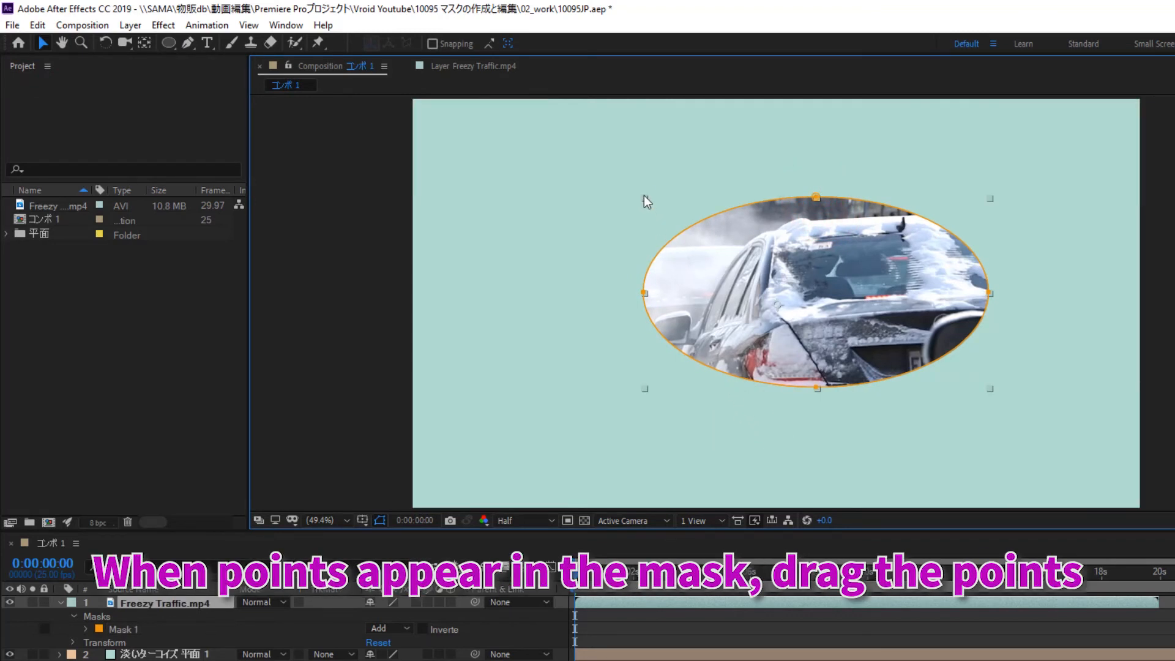
{"action": "mouse_move", "coordinate": [644, 197]}
{"action": "left_mouse_down"}
{"action": "mouse_move", "coordinate": [652, 204]}
{"action": "mouse_move", "coordinate": [635, 195]}
{"action": "left_mouse_up"}
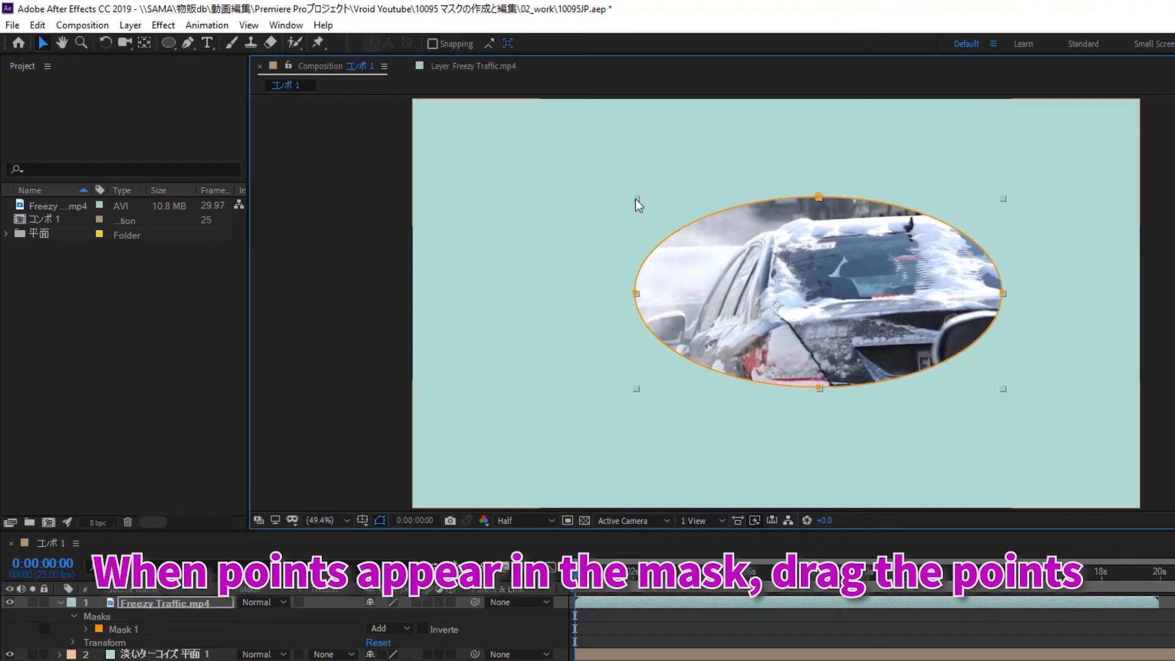
{"action": "left_click", "coordinate": [636, 294]}
{"action": "left_click_drag", "start_coordinate": [636, 294], "coordinate": [658, 294]}
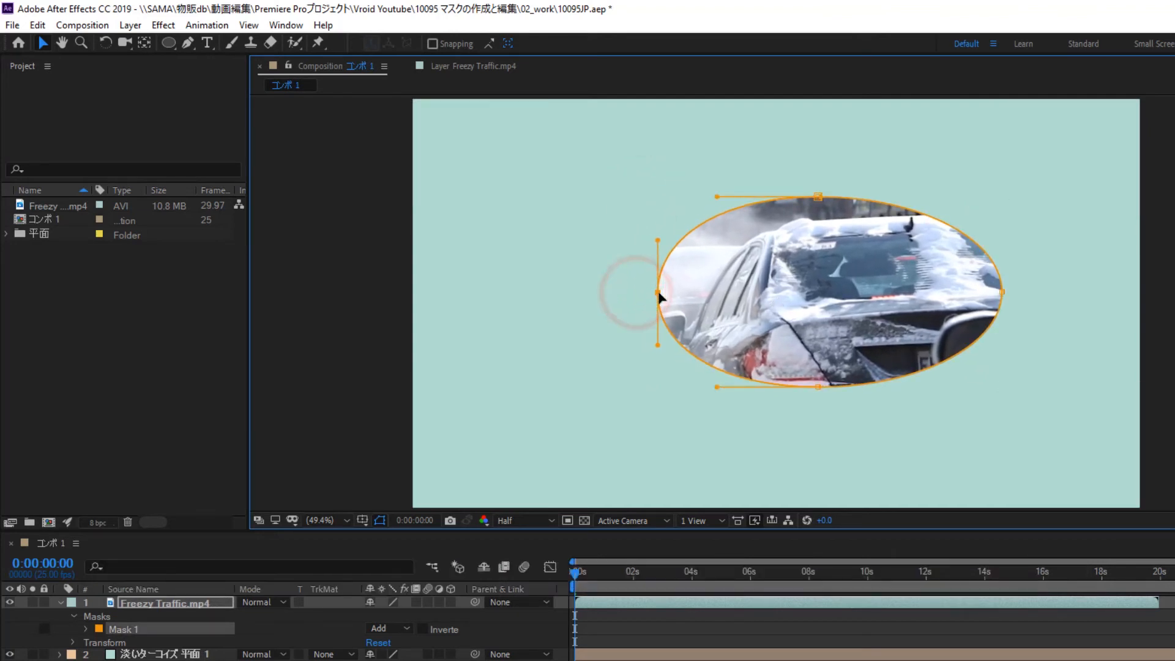
{"action": "left_click_drag", "start_coordinate": [818, 198], "coordinate": [811, 190]}
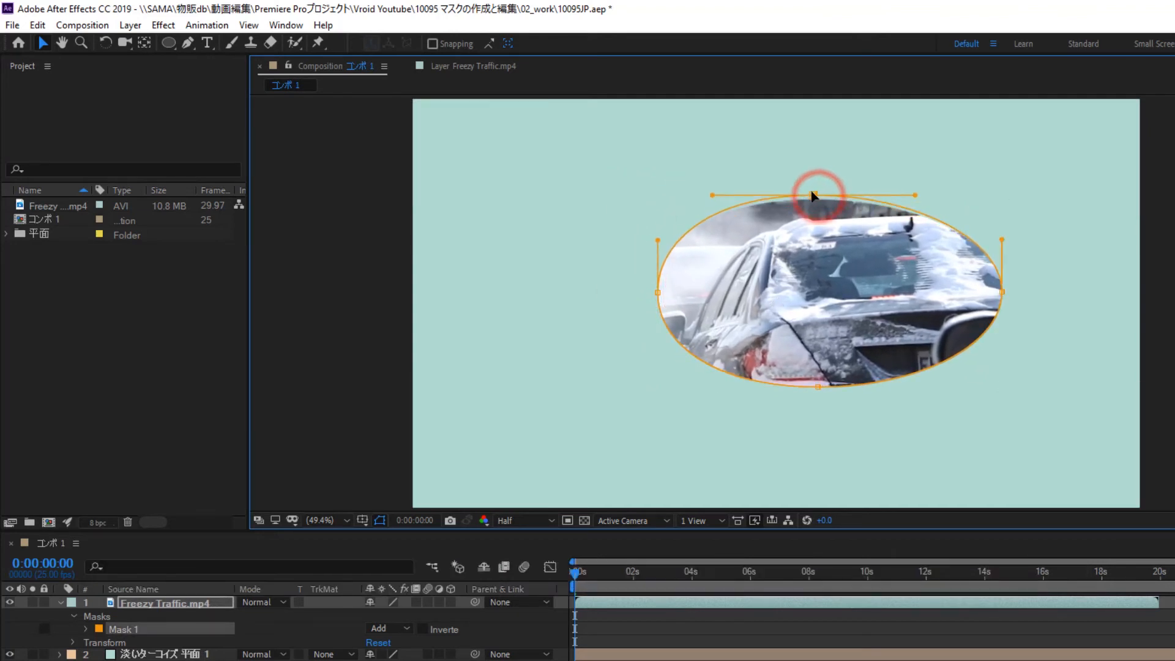
{"action": "left_click_drag", "start_coordinate": [1004, 297], "coordinate": [964, 295]}
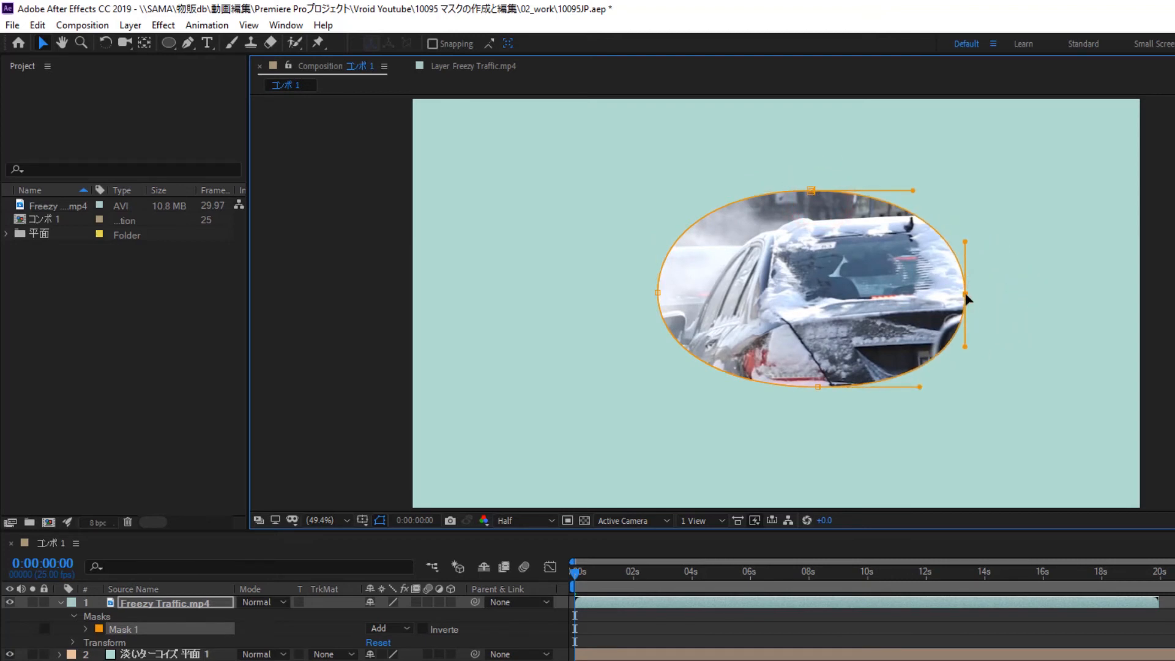
Move the oval mask's bottom point slightly down, and convert its left point to a sharp corner with the Convert Vertex tool
{"action": "mouse_move", "coordinate": [820, 390]}
{"action": "left_mouse_down"}
{"action": "mouse_move", "coordinate": [815, 401]}
{"action": "mouse_move", "coordinate": [809, 363]}
{"action": "mouse_move", "coordinate": [817, 405]}
{"action": "left_mouse_up"}
{"action": "left_click", "coordinate": [187, 43]}
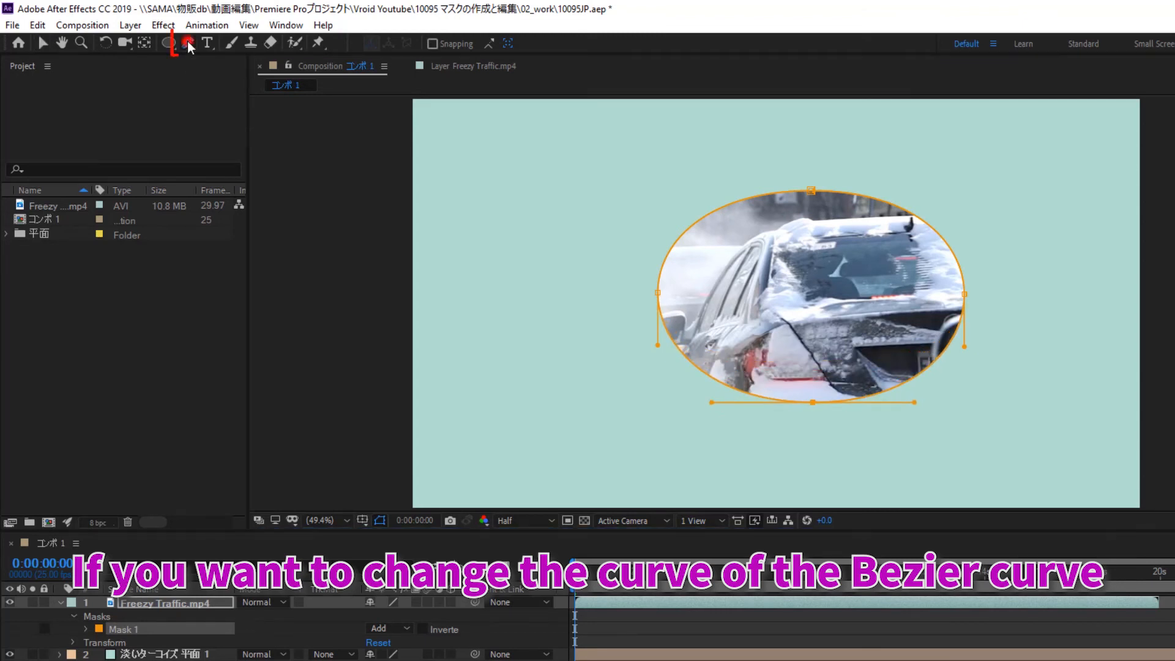
{"action": "left_click_drag", "start_coordinate": [189, 47], "coordinate": [231, 99]}
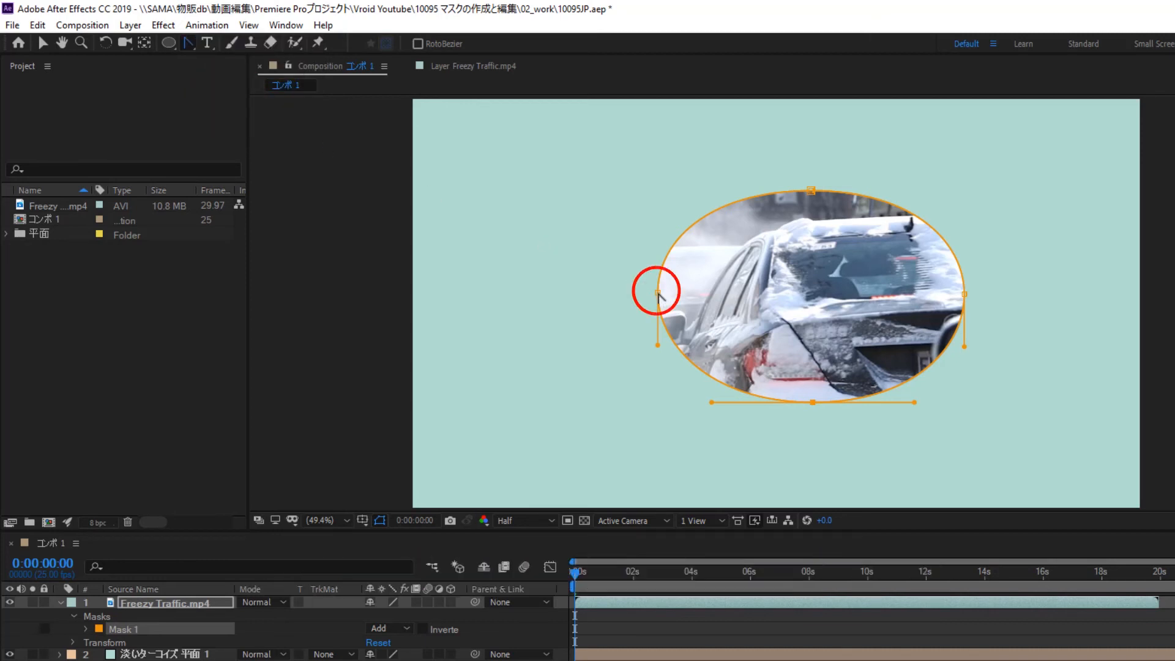
{"action": "left_click", "coordinate": [657, 293]}
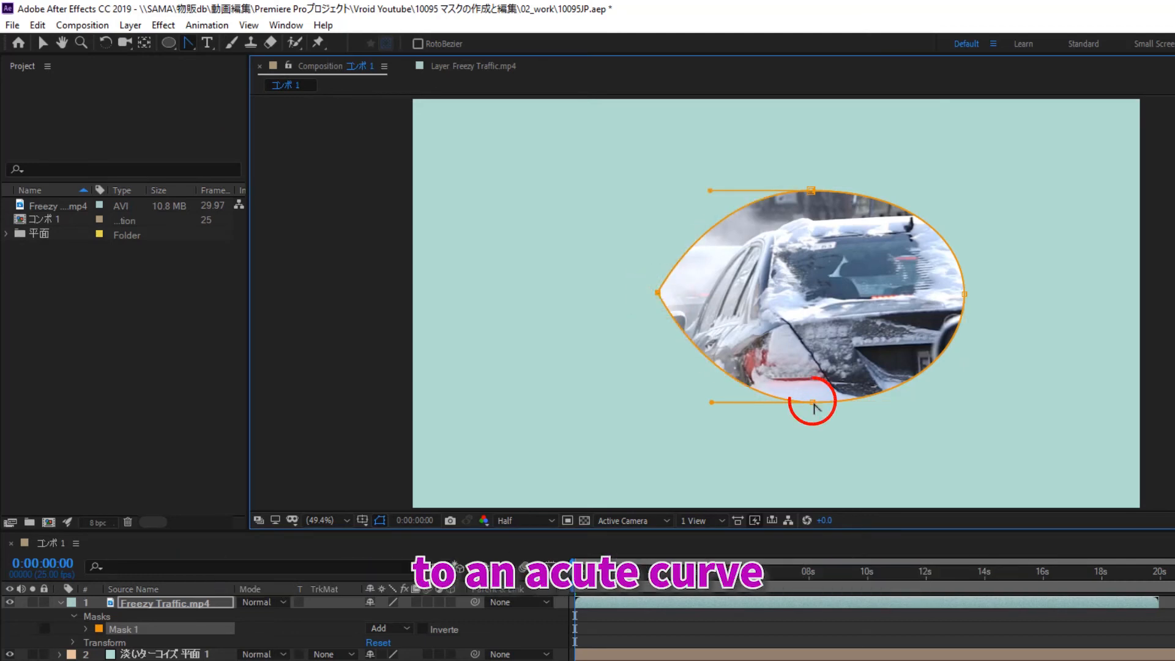
Reshape the curve at the mask's bottom point by redirecting its Bezier handles steeply up and rightward, and convert the right point to a sharp corner
{"action": "left_click_drag", "start_coordinate": [813, 403], "coordinate": [958, 378]}
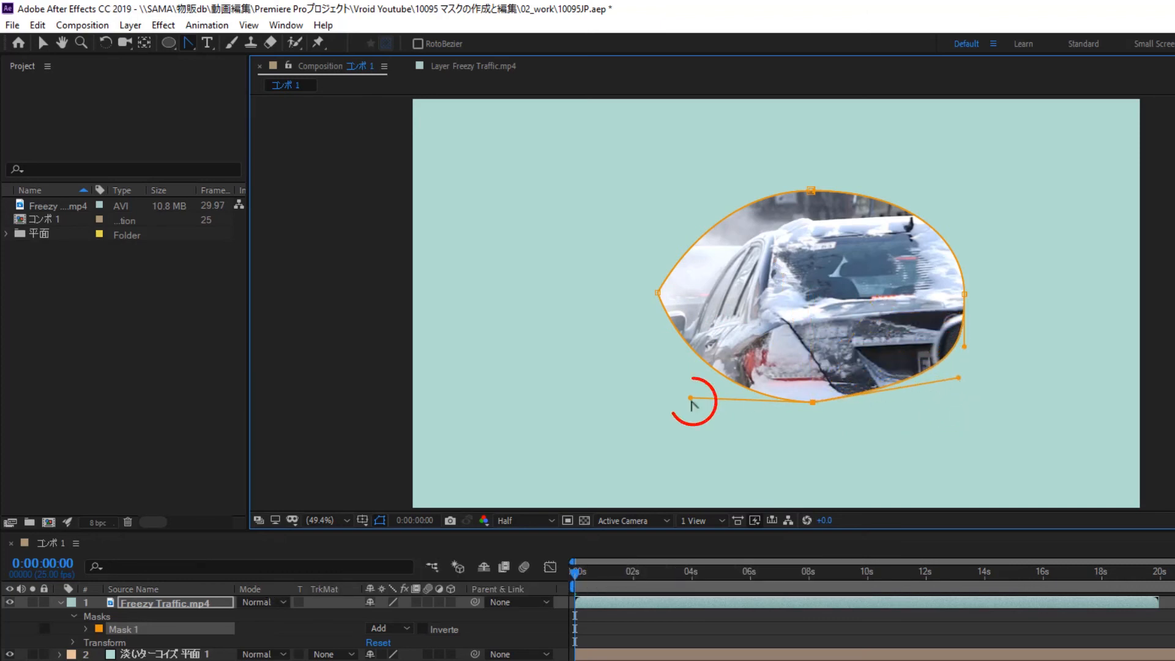
{"action": "left_click_drag", "start_coordinate": [691, 401], "coordinate": [649, 399]}
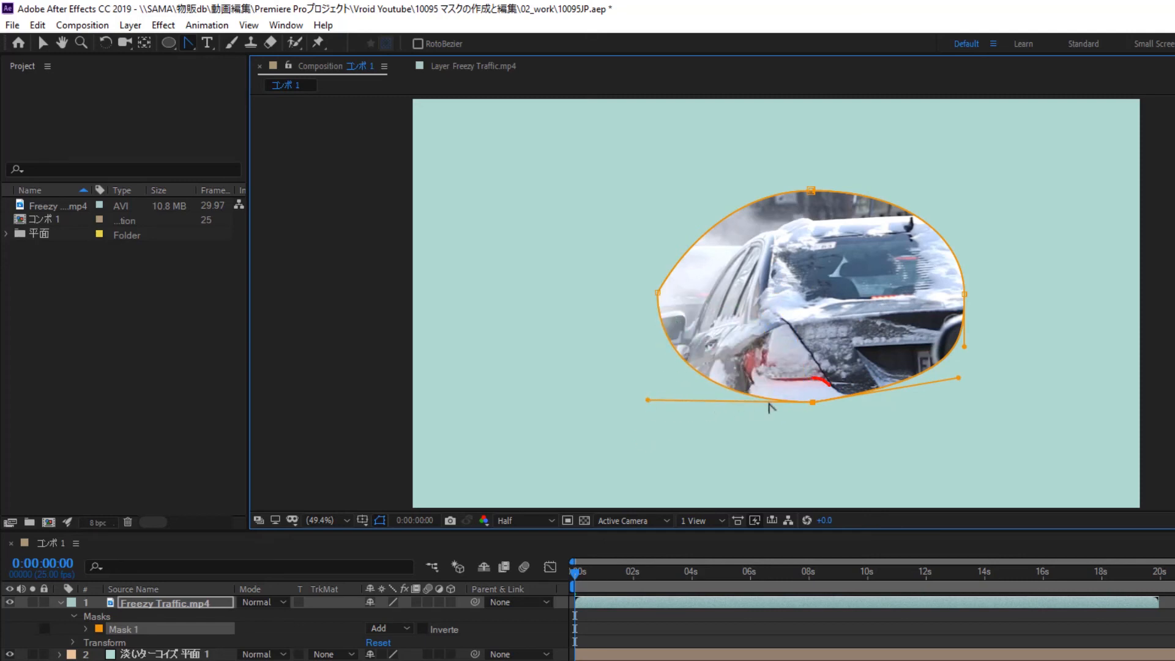
{"action": "left_click_drag", "start_coordinate": [813, 404], "coordinate": [943, 273]}
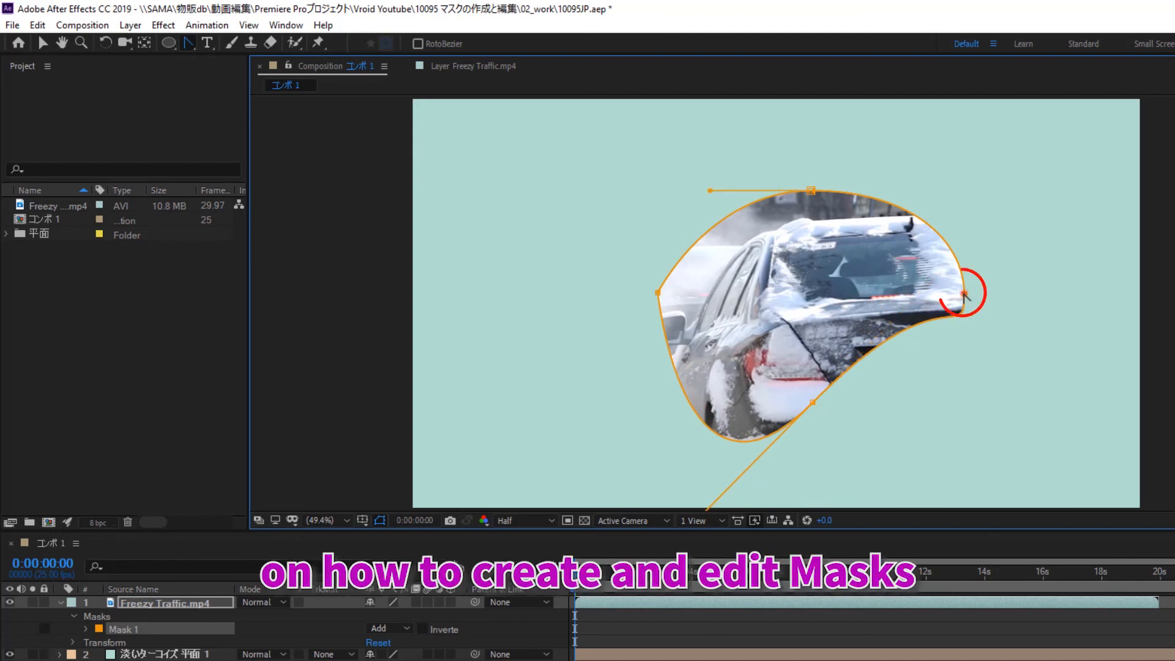
{"action": "left_click", "coordinate": [964, 294]}
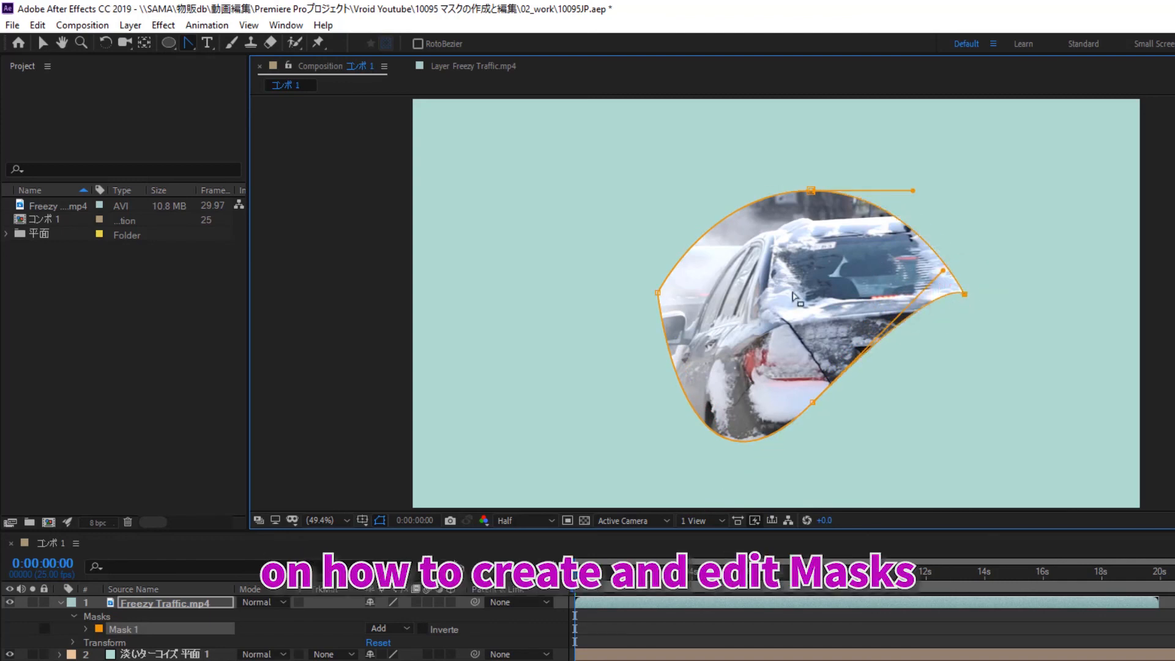